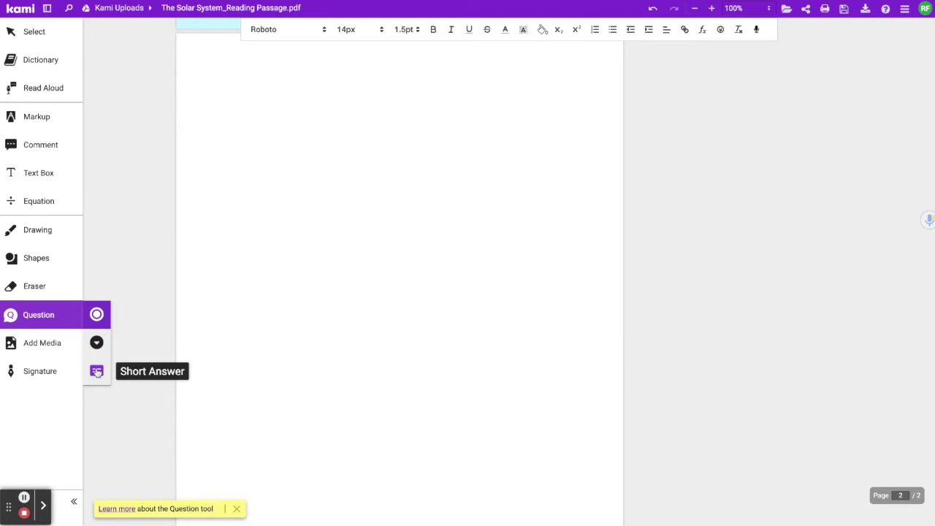
Add a multiple-choice question to page 2 asking "Which planet is closest to the sun?" with options Earth, Mars, Jupiter and Mercury
click(98, 373)
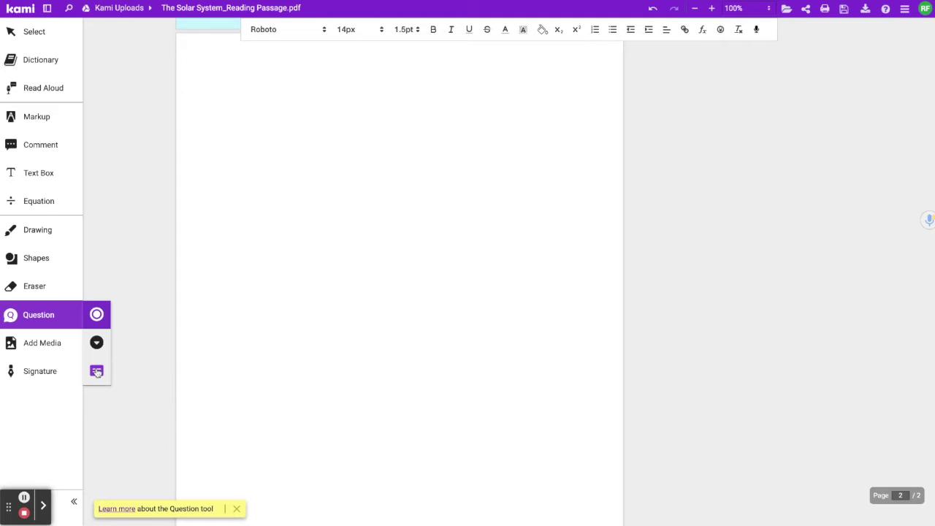
click(97, 315)
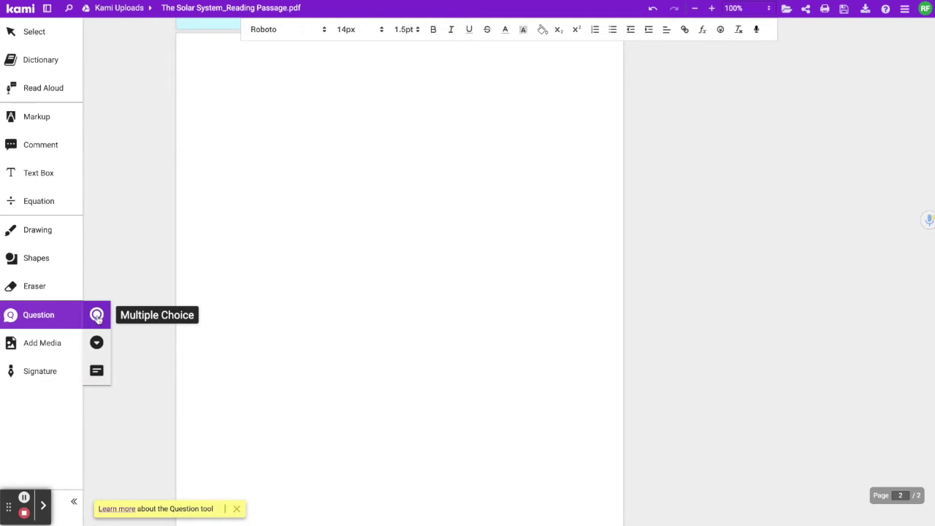
click(260, 152)
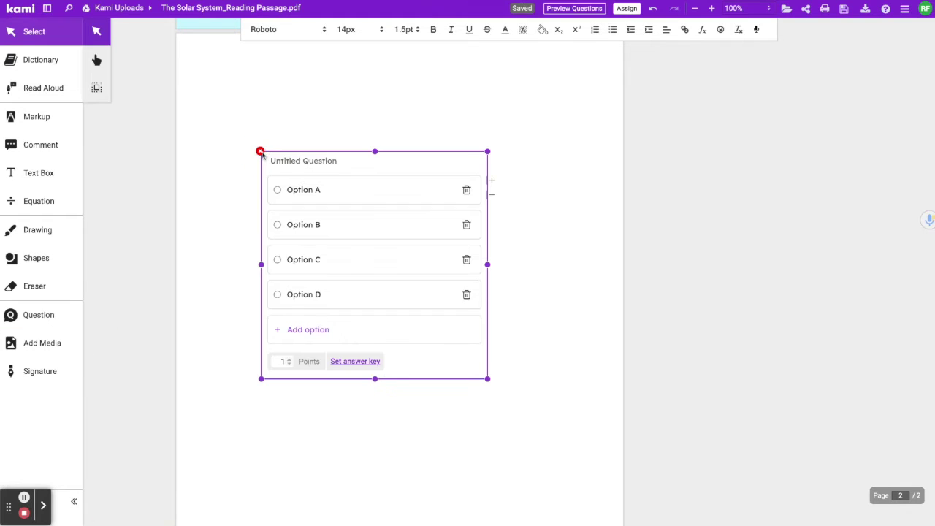
click(303, 164)
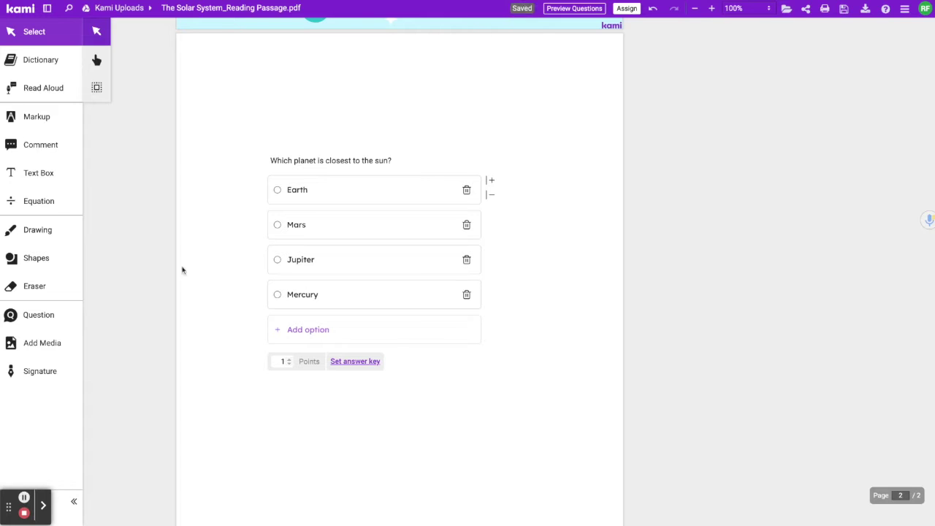
Add a fifth answer option, Saturn, to the multiple-choice question and delete it again
mouse_move(328, 178)
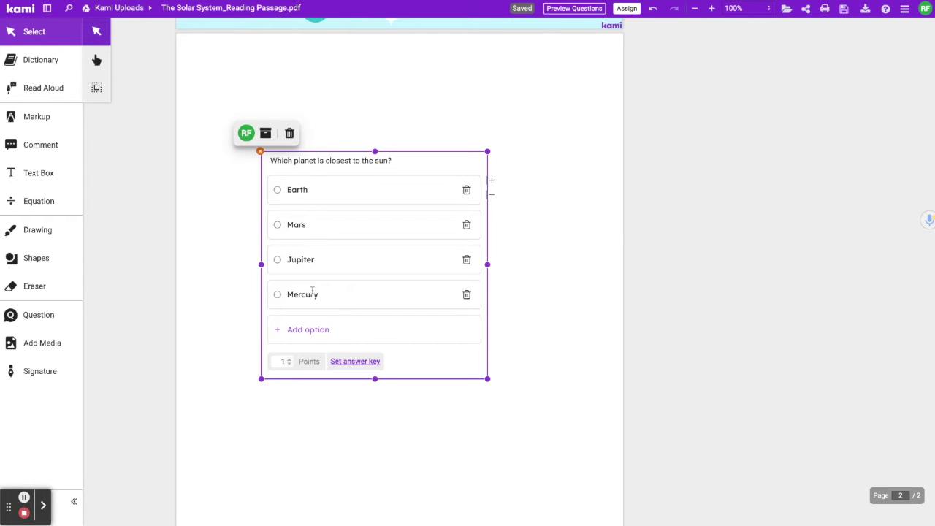
click(307, 329)
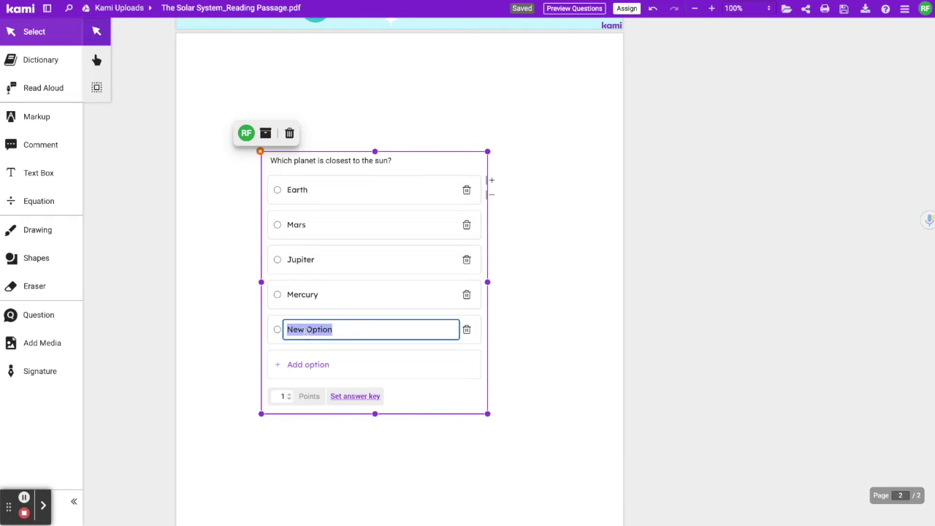
text(Saturn)
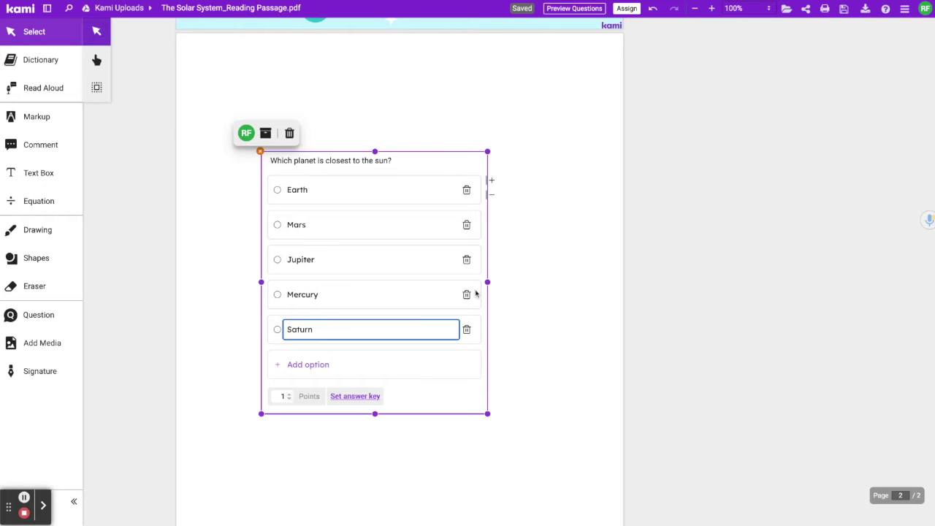
click(467, 329)
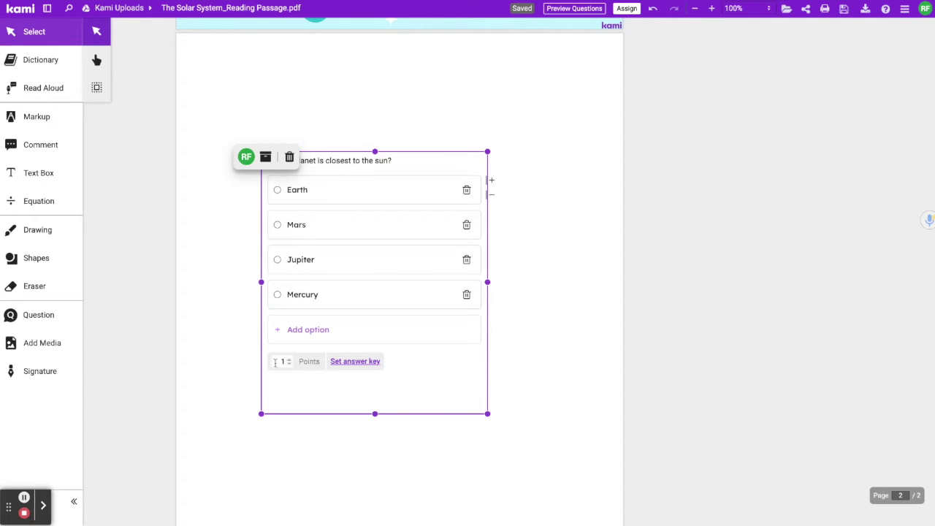
Set Mercury as the correct answer of the multiple-choice question, keeping the answer type on Single, and save the settings
click(341, 363)
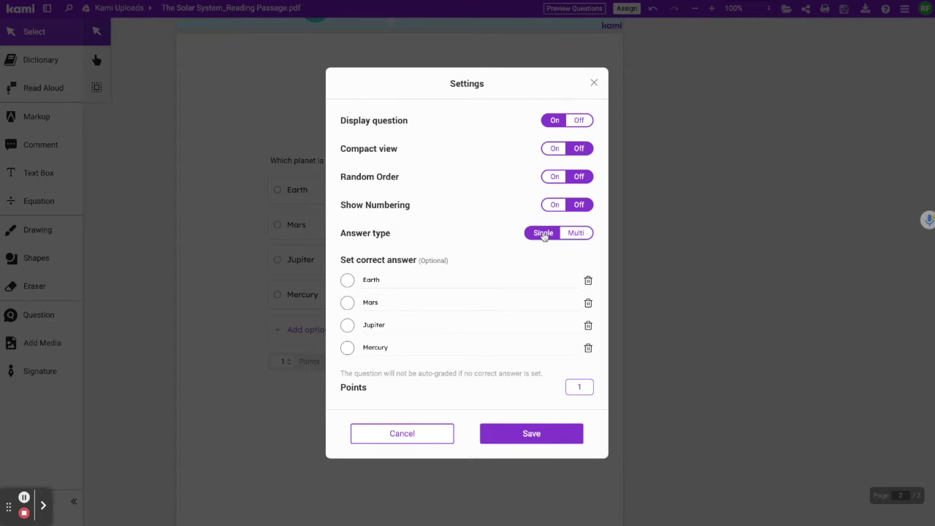
click(580, 234)
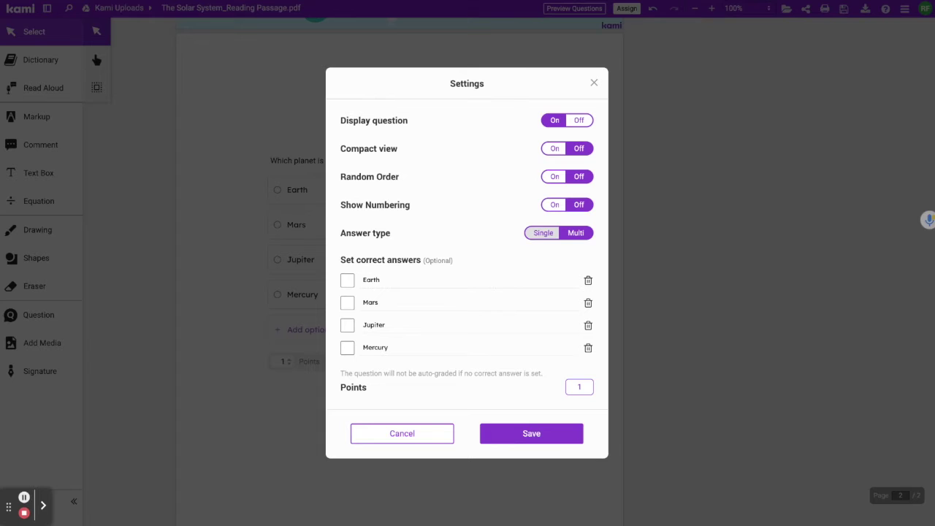
click(543, 232)
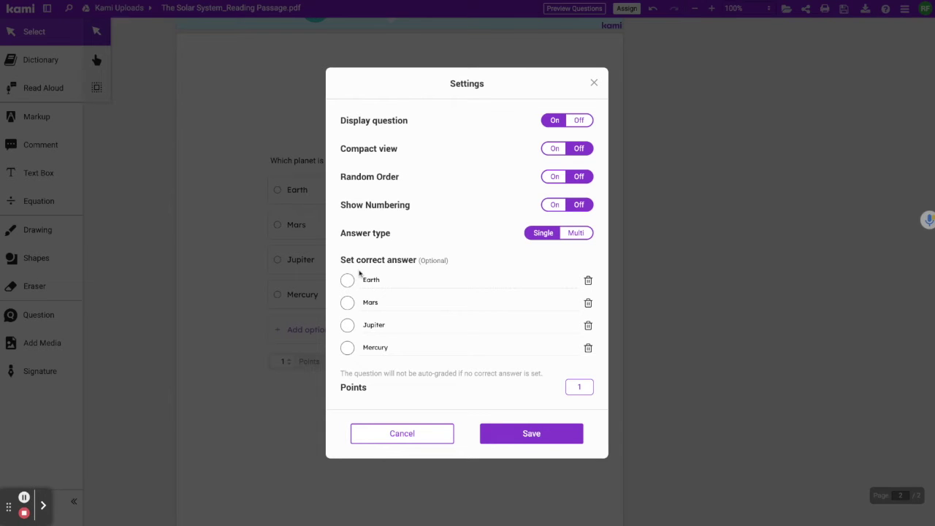
click(347, 348)
click(533, 433)
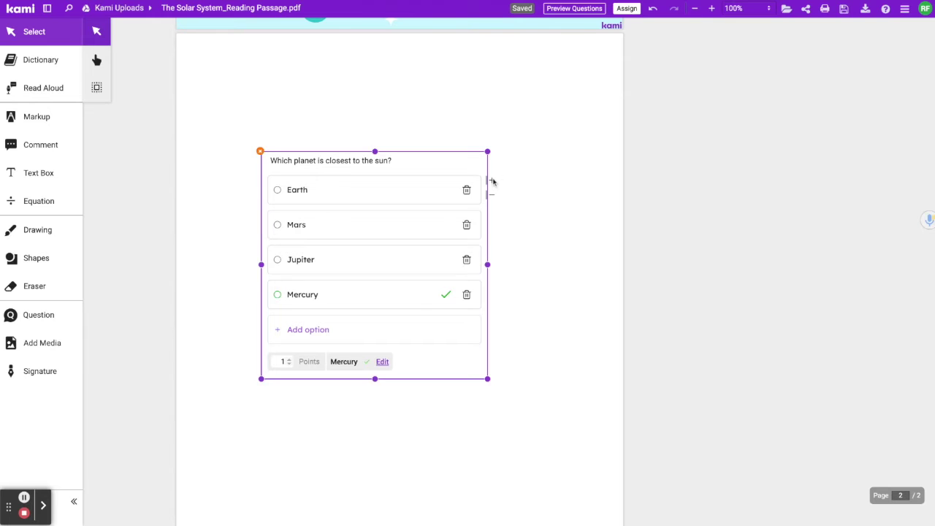
Arrange the answer options of the multiple-choice question in two columns
click(493, 182)
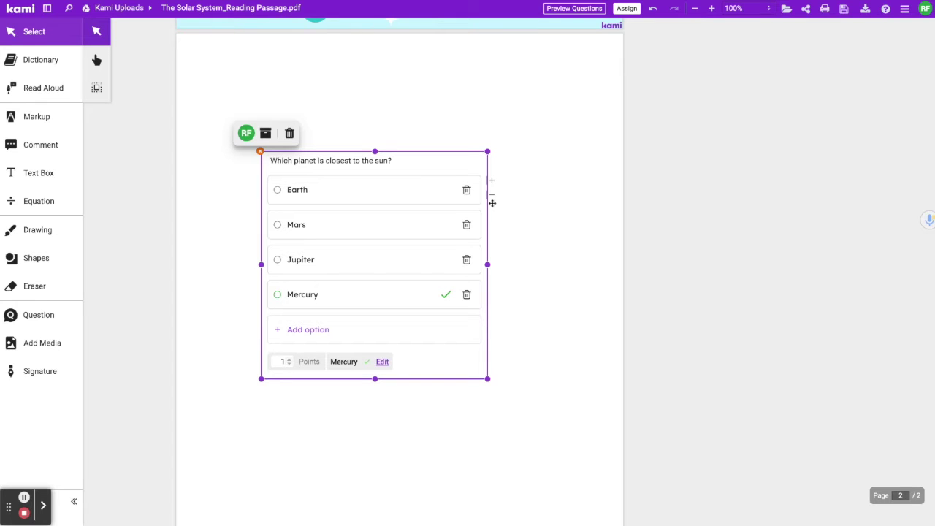
click(492, 181)
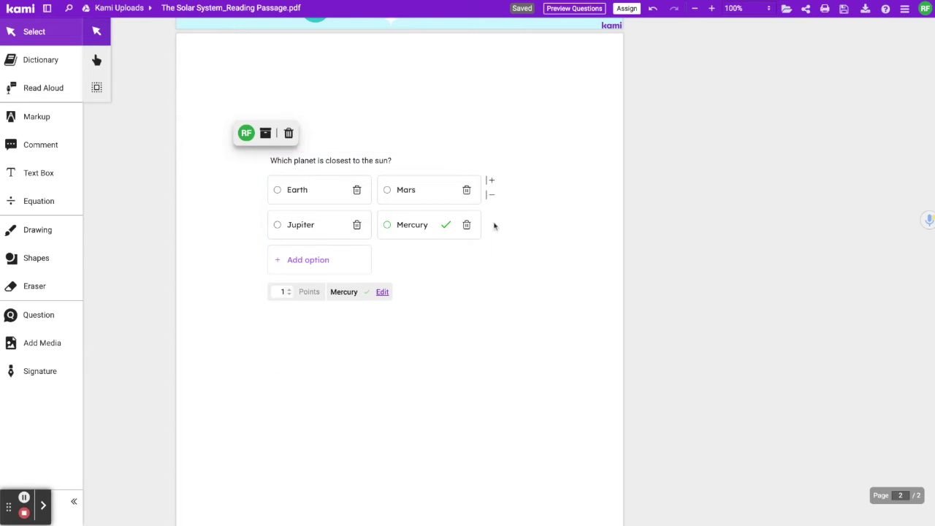
Resize the multiple-choice question to be wider and shorter, and move it up near the top of the page
click(495, 262)
drag(489, 266, 590, 265)
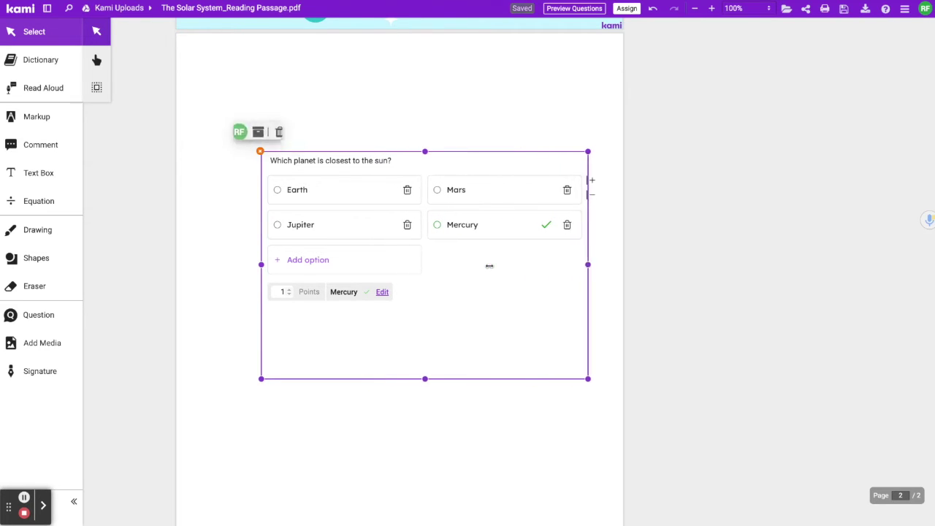
drag(425, 376, 426, 312)
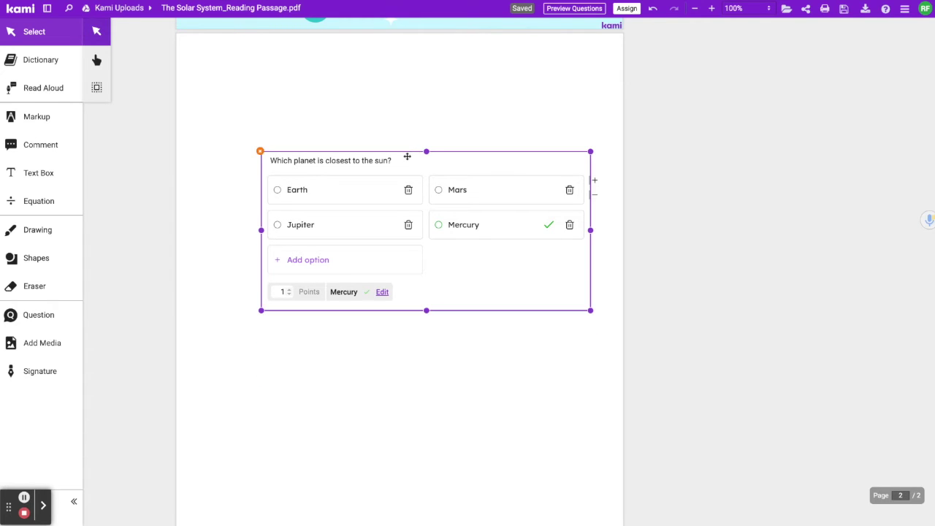
drag(407, 155, 386, 81)
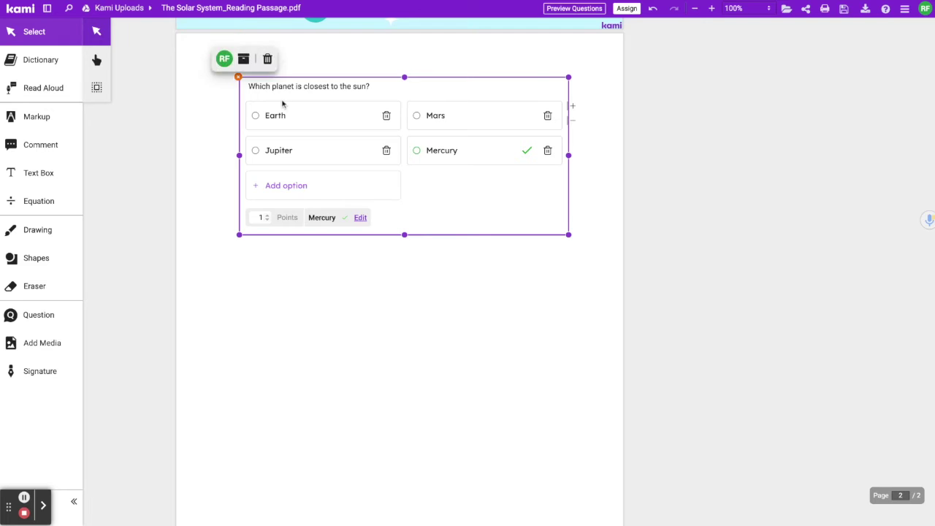
Add a widened dropdown question below the first one asking "Which planet is the hottest in our solar system?" with options Venus, Earth, Saturn and Neptune
click(33, 314)
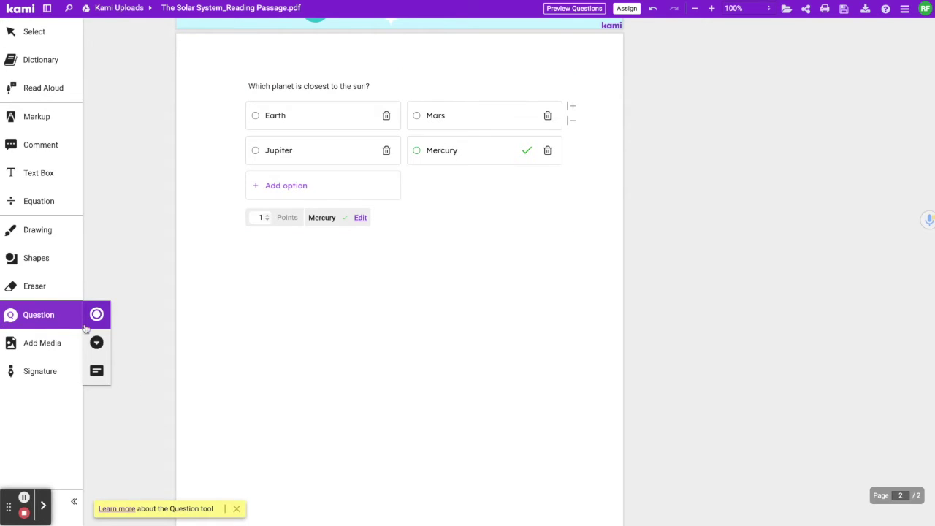
click(97, 345)
click(266, 292)
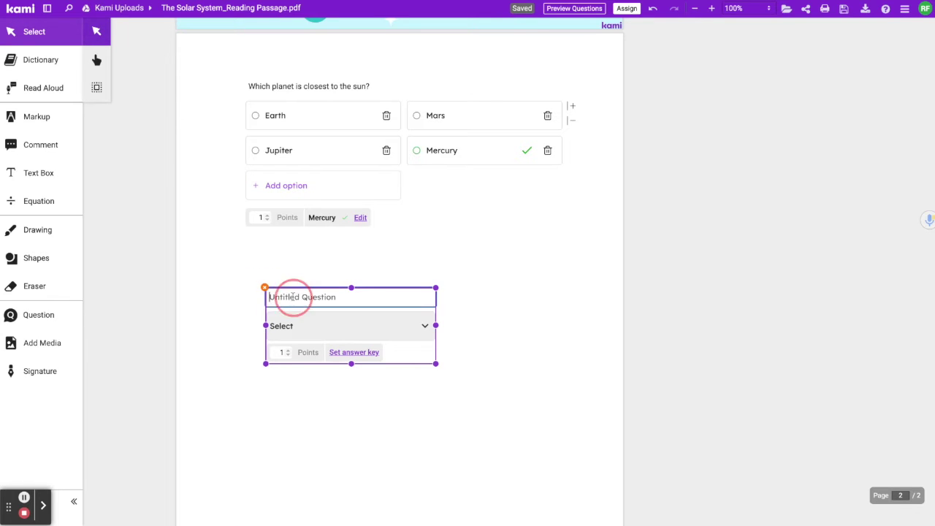
click(292, 296)
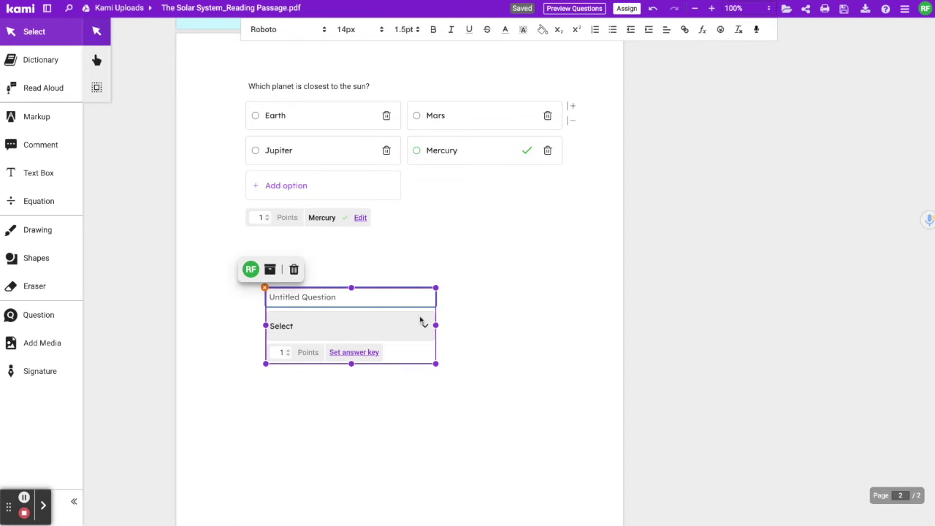
drag(436, 325, 439, 326)
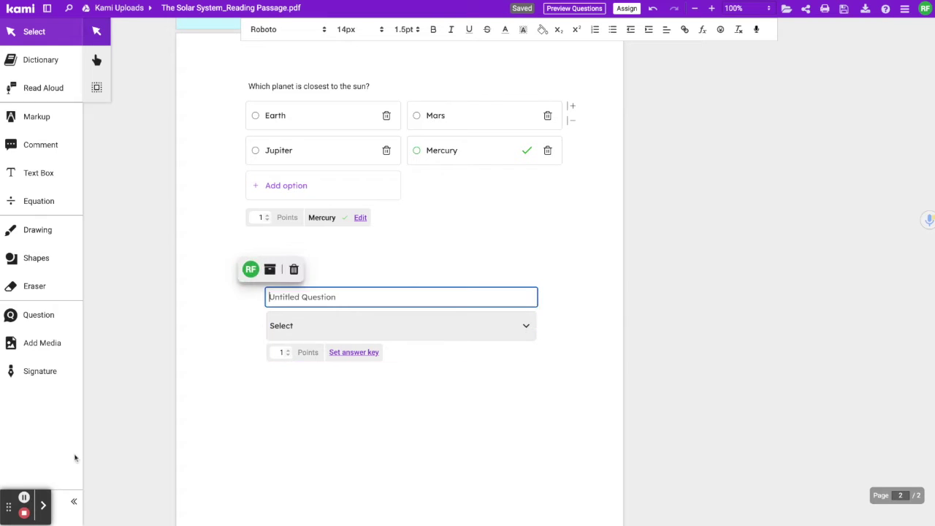
click(24, 499)
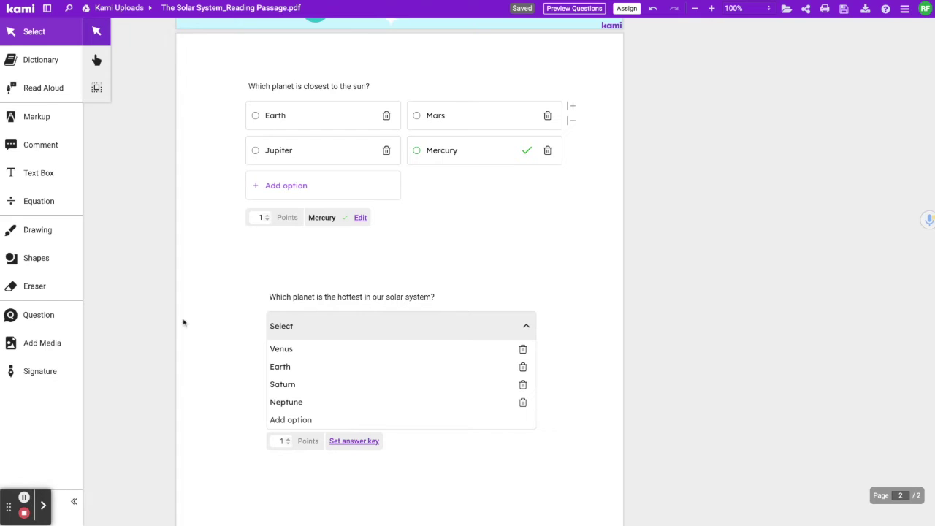
Collapse and reopen the dropdown question's answer list to check its options
click(285, 292)
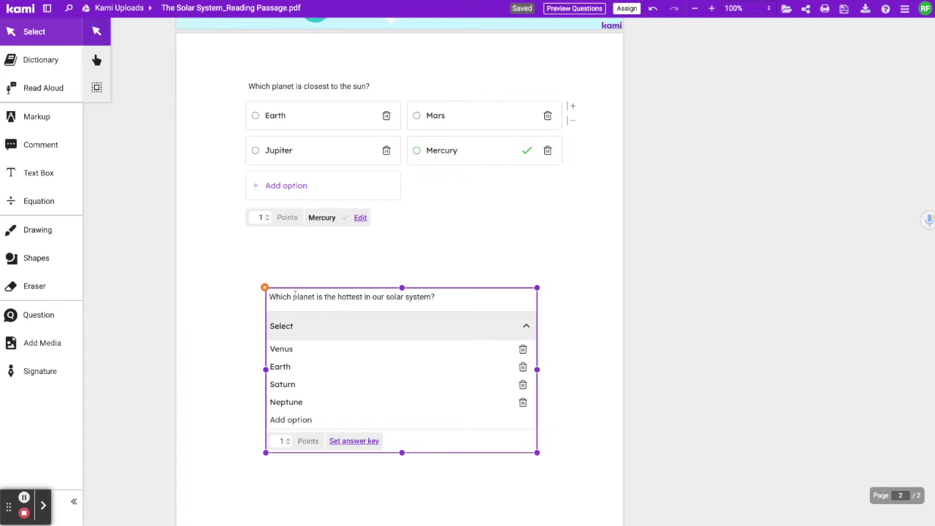
click(527, 327)
click(527, 327)
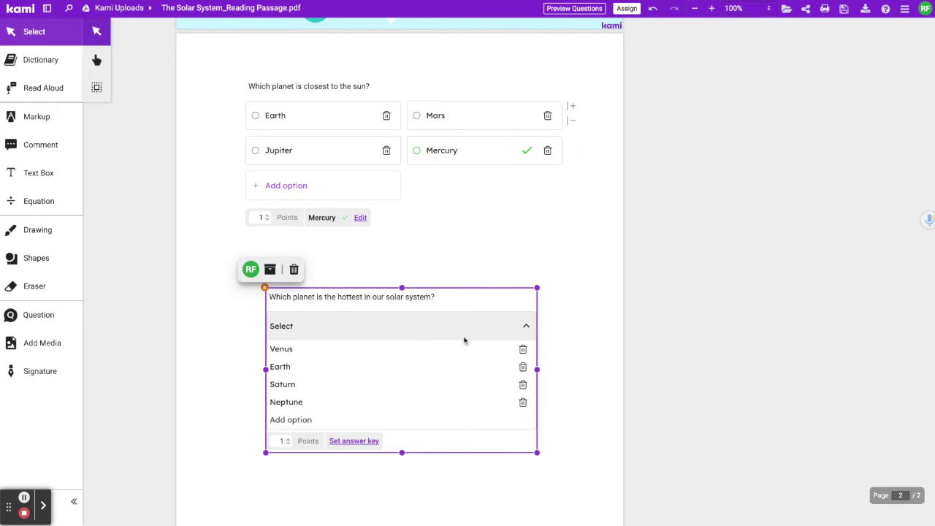
click(547, 340)
click(527, 332)
Set Venus as the correct answer in the dropdown question's answer key and save the settings
click(358, 441)
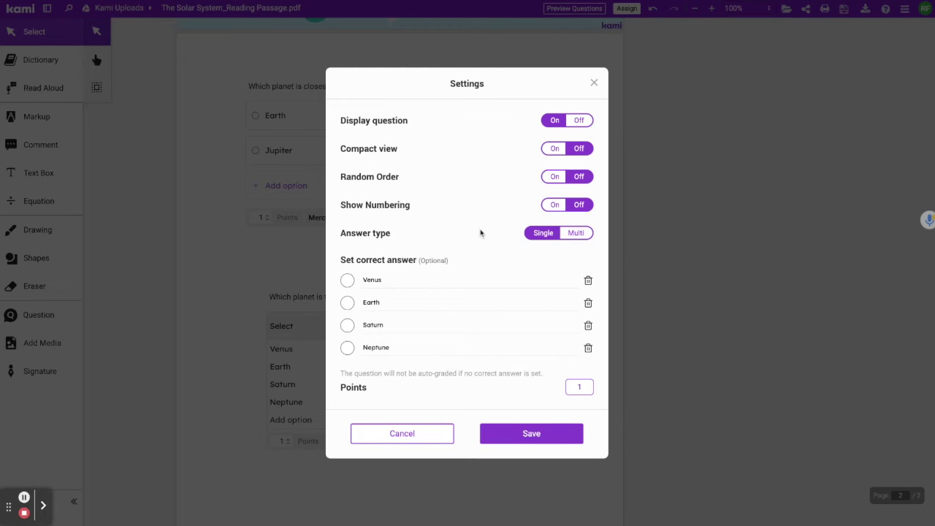
click(346, 282)
click(537, 440)
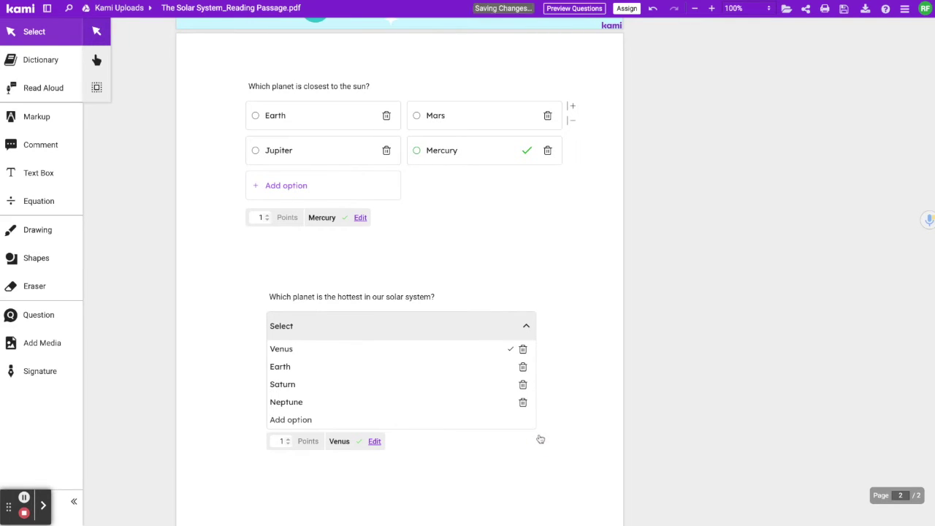
Collapse the dropdown question, widen it slightly and move it up closer to the multiple-choice question
click(526, 328)
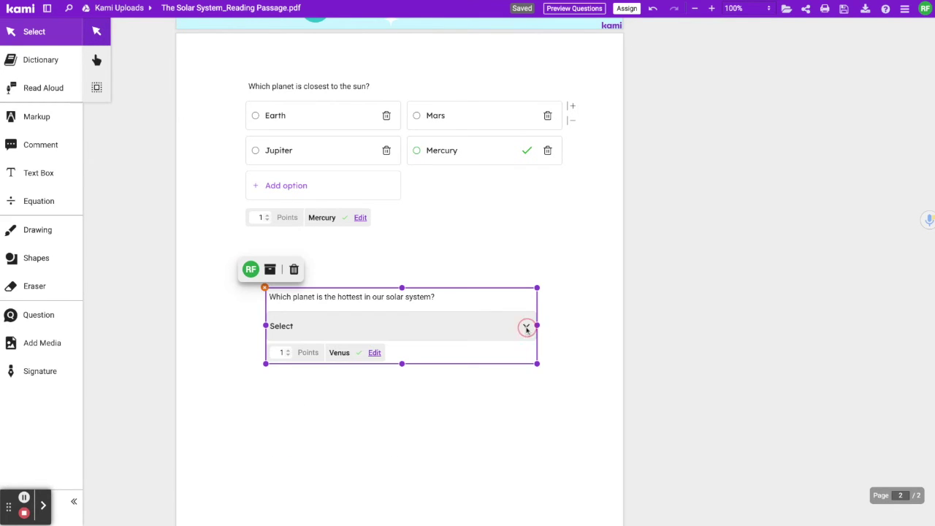
mouse_move(538, 326)
mouse_down()
mouse_move(623, 326)
mouse_move(538, 323)
mouse_up()
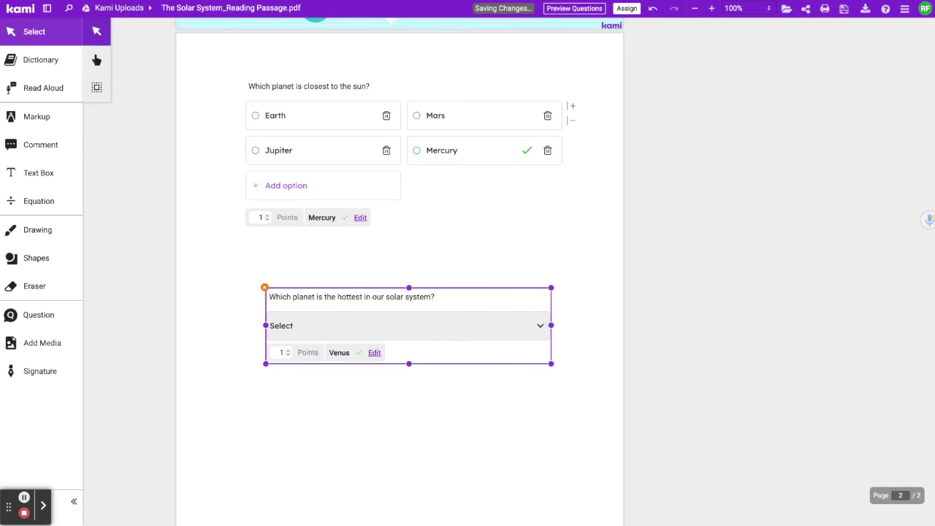
click(390, 285)
click(382, 292)
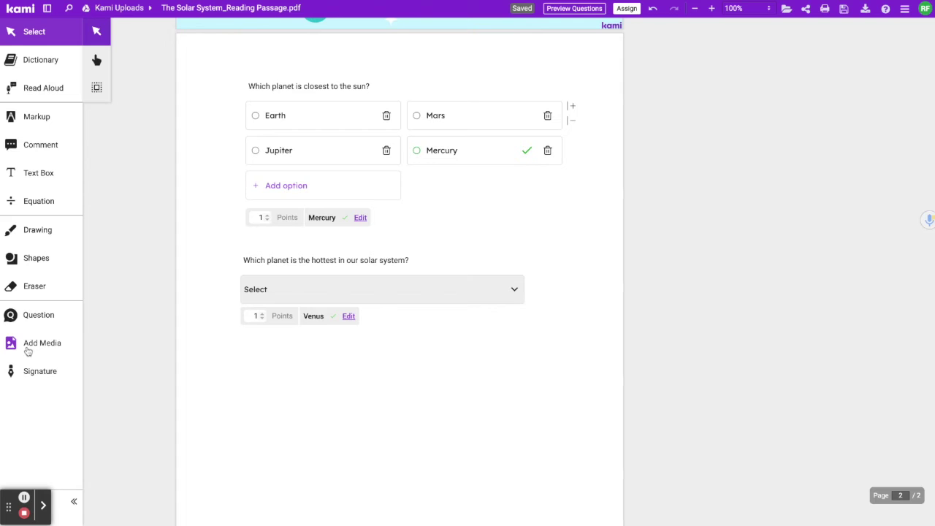
Add a short-answer question below the dropdown question asking "Which planet has the tallest mountain?"
click(29, 316)
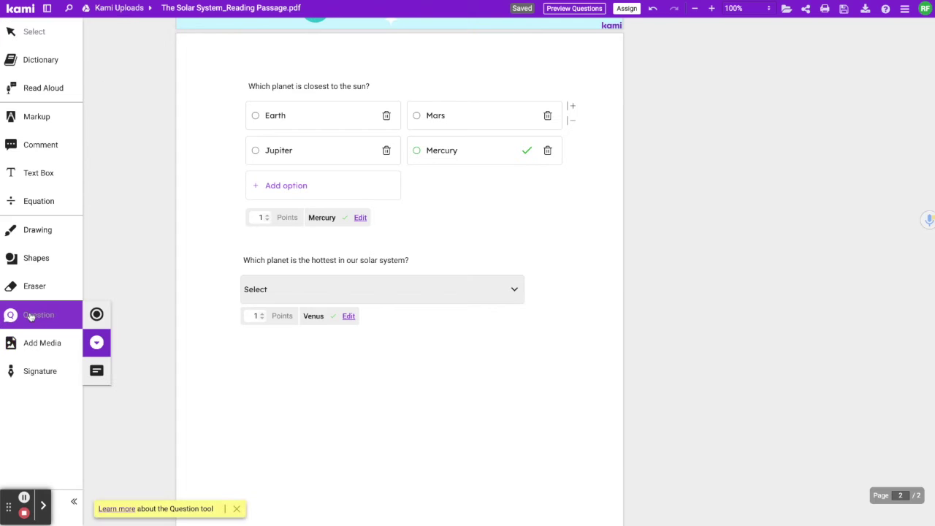
click(97, 373)
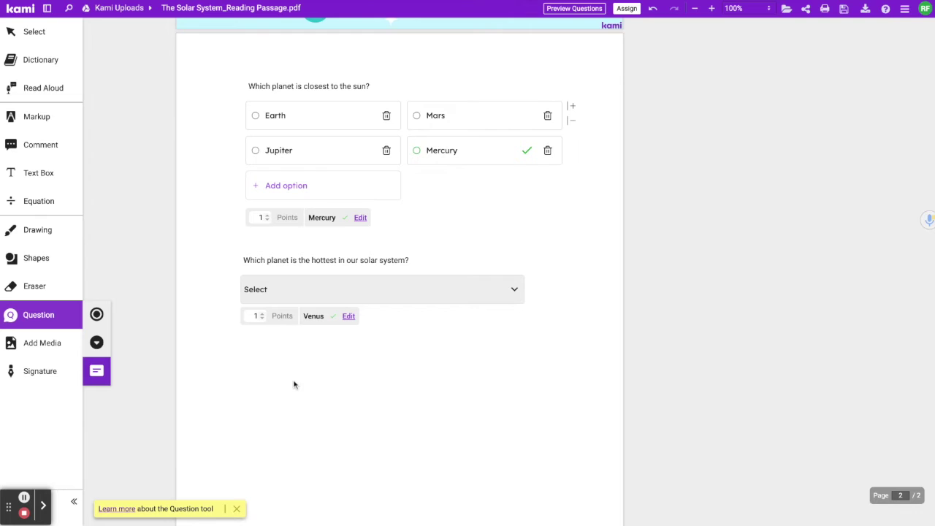
click(293, 381)
click(305, 384)
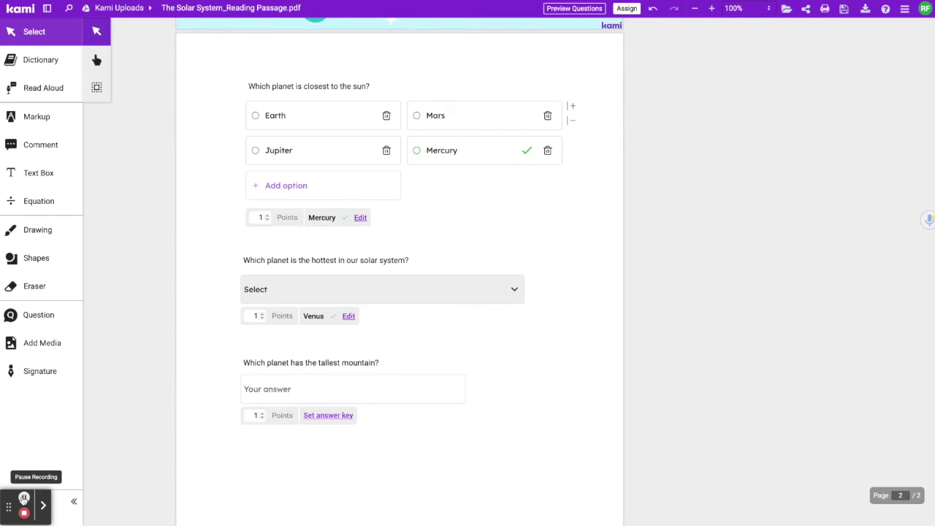
Set Mars as the correct answer in the short-answer question's answer key and save the settings
click(247, 367)
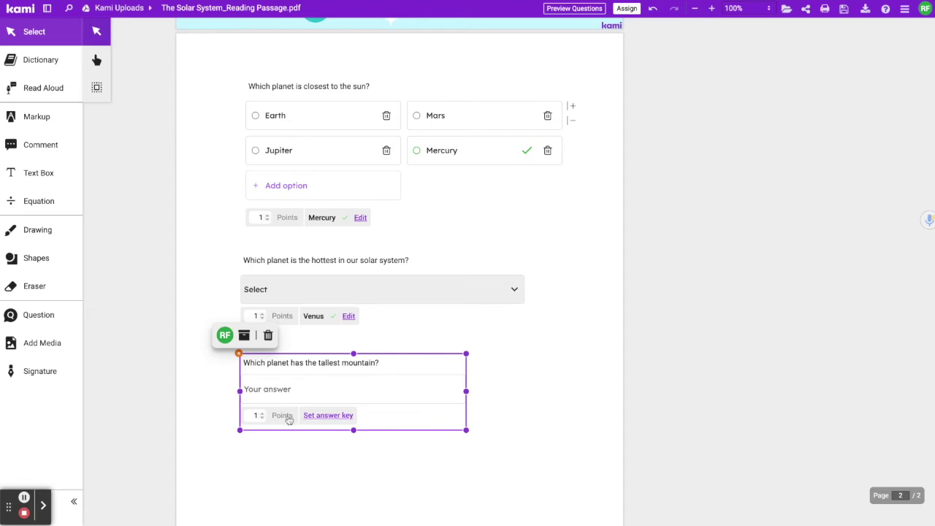
click(328, 416)
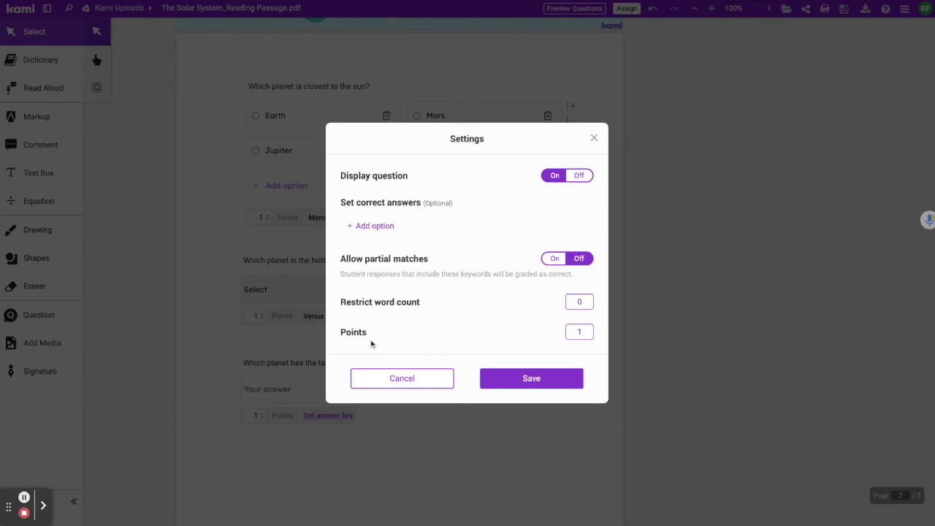
click(370, 228)
click(360, 217)
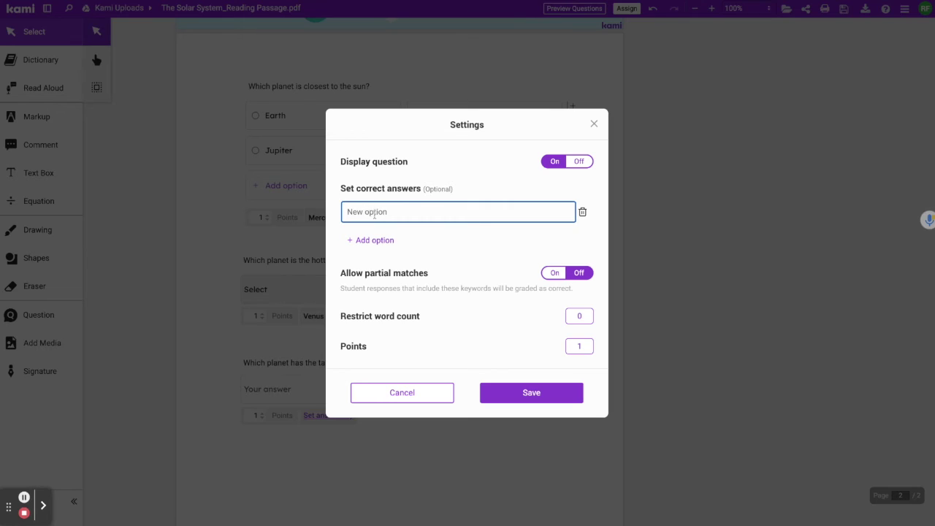
text(Ma)
triple_click(414, 212)
text(Mars)
click(523, 395)
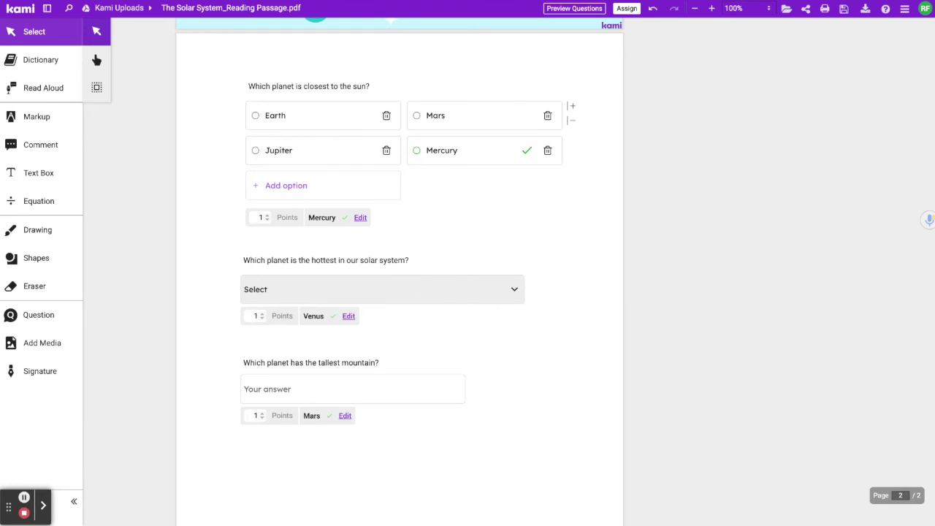
click(248, 217)
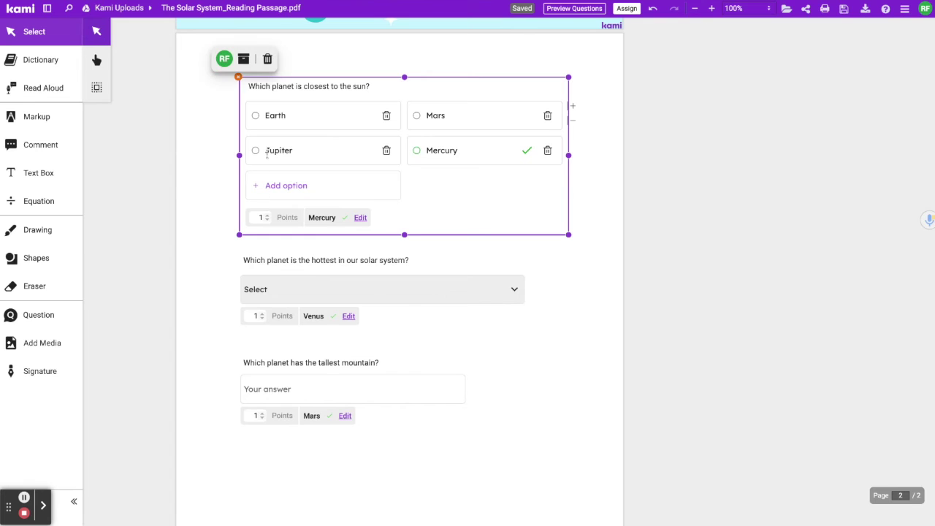
click(263, 292)
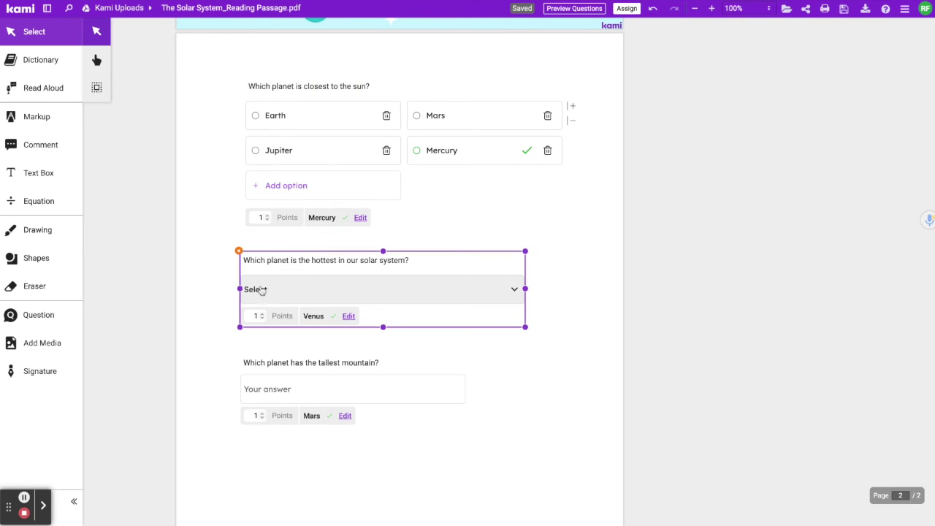
click(274, 393)
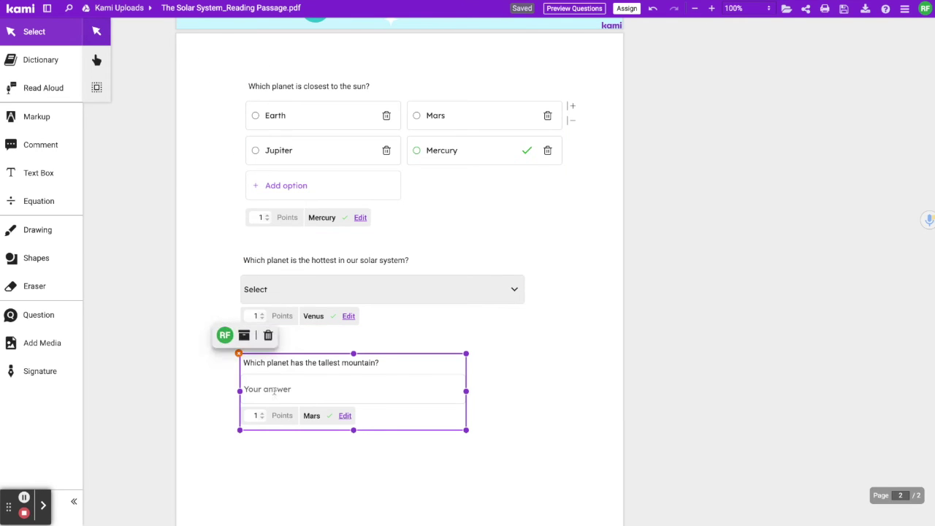
click(290, 326)
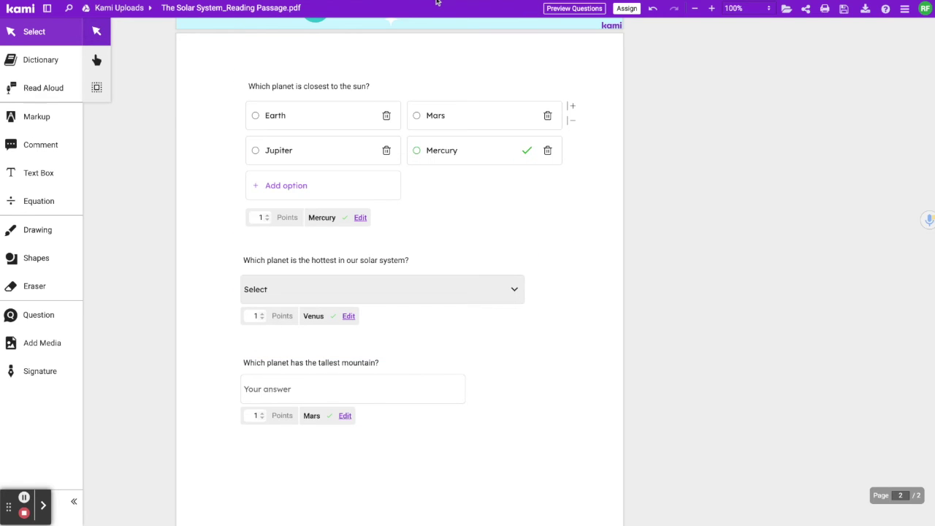
Test the questions in preview with the answers Jupiter, Venus and Mars in order, and view the graded results before exiting the preview
click(565, 11)
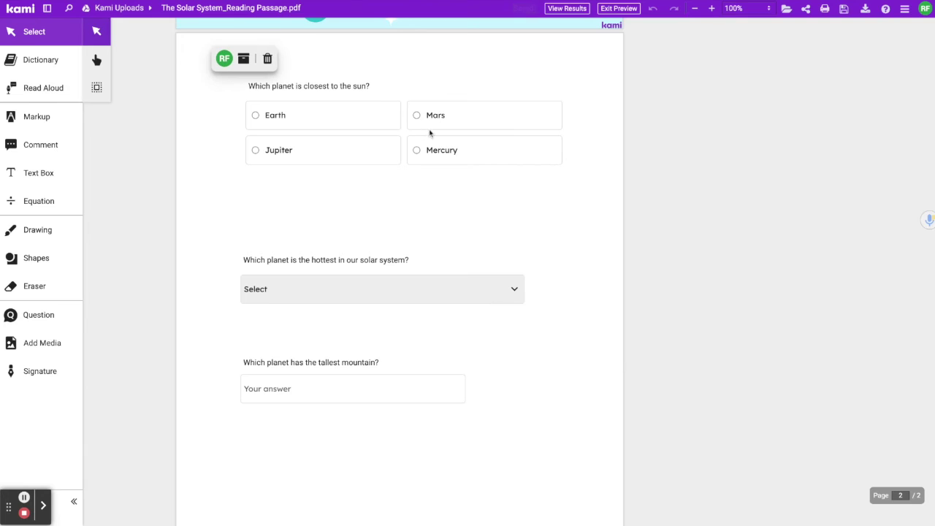
click(255, 151)
click(514, 290)
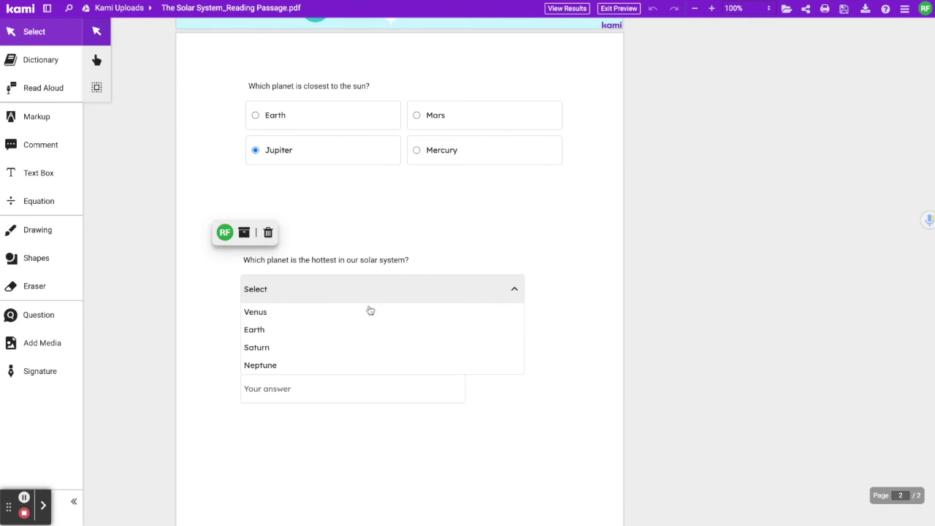
click(260, 317)
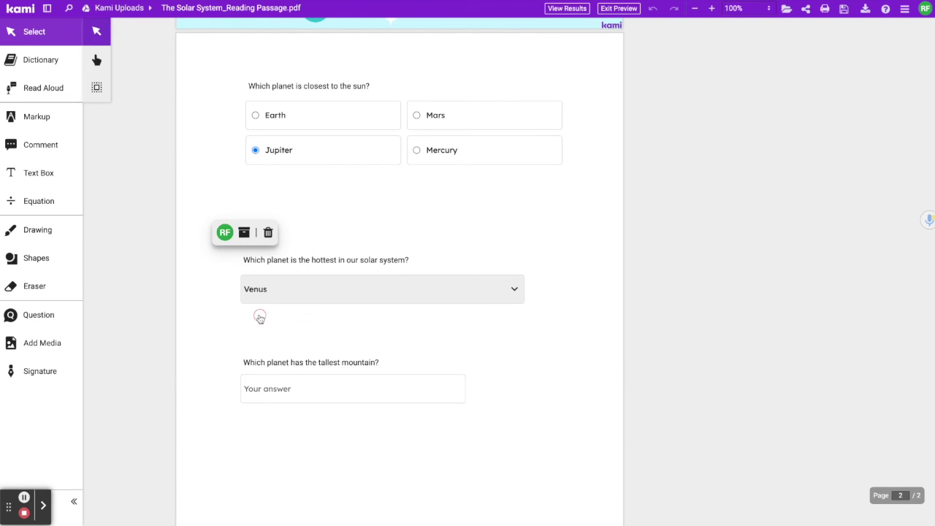
click(278, 390)
text(Mars)
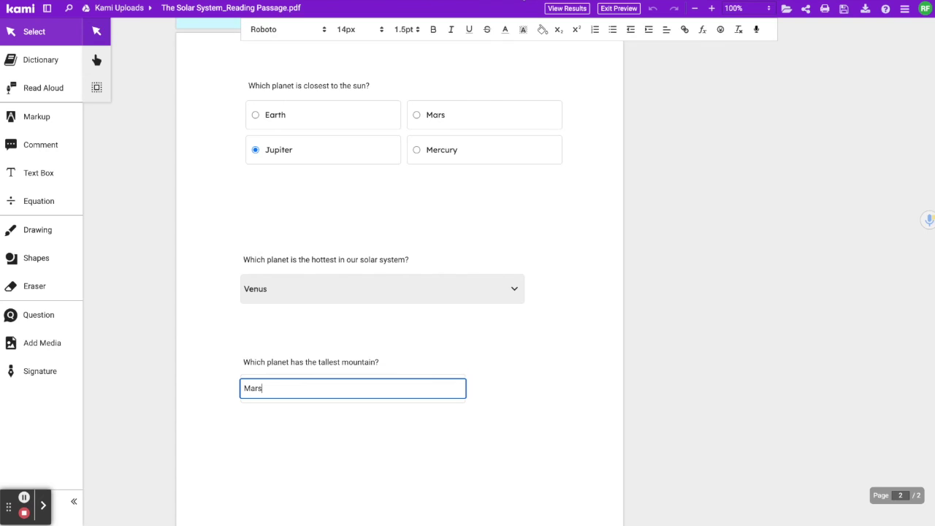
click(556, 9)
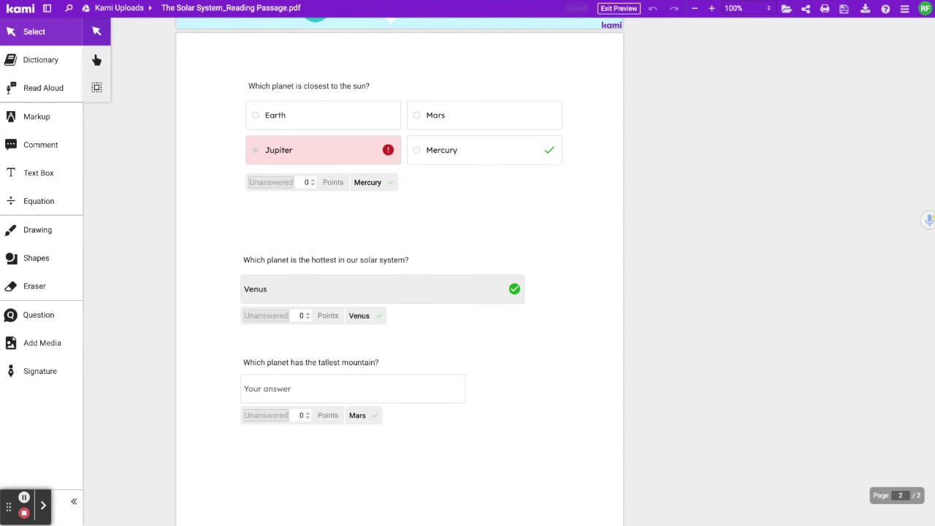
click(618, 9)
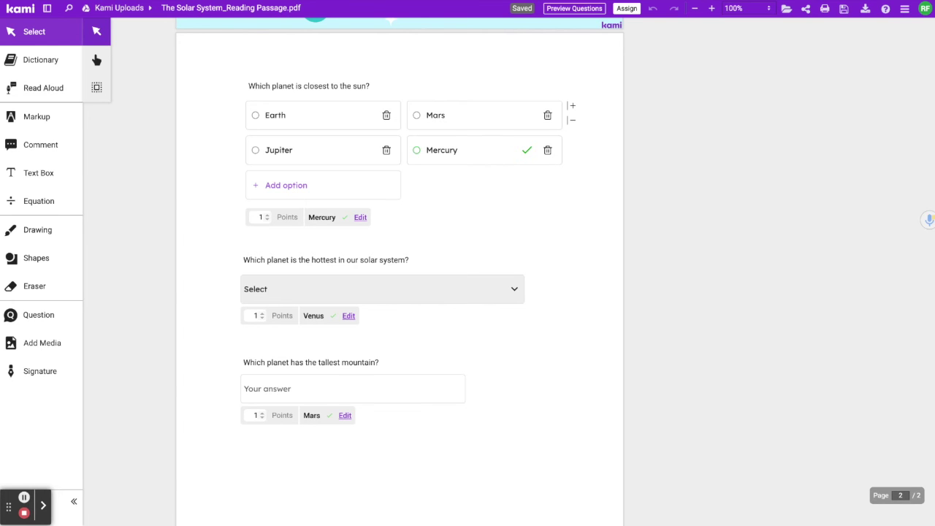
Open the Google Classroom assignment setup, review the tools and support features under Control Features, and close it without assigning
click(627, 8)
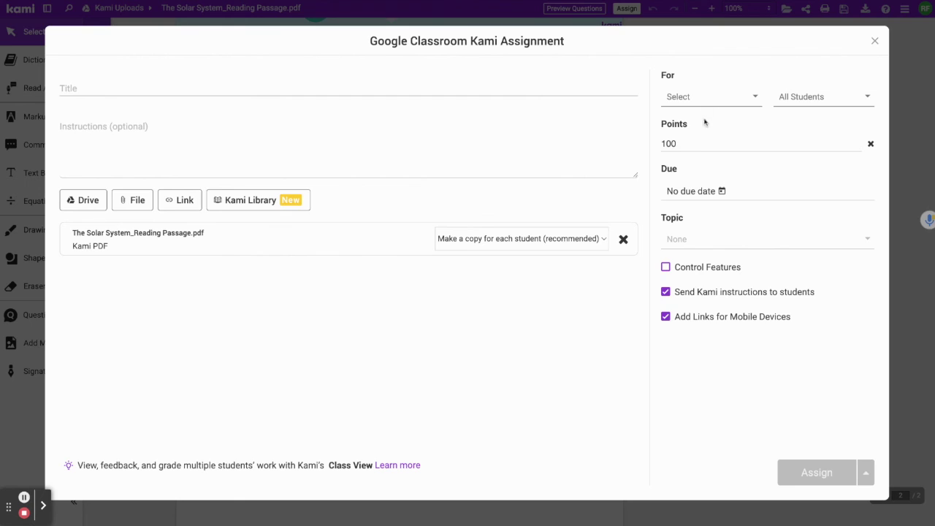
click(666, 268)
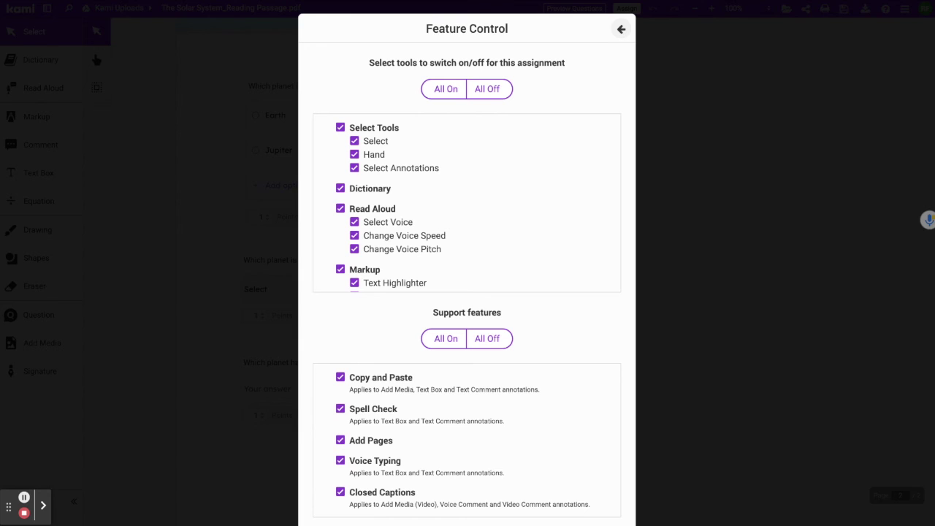
click(618, 29)
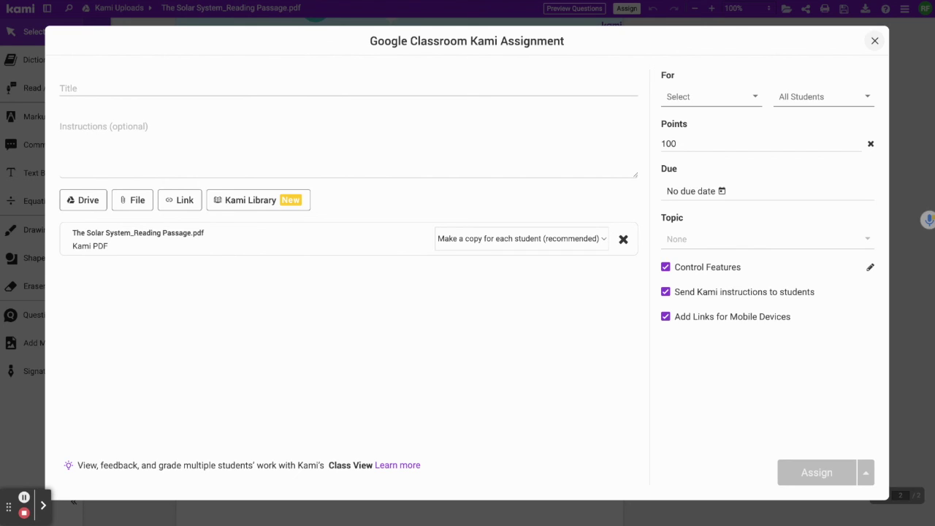
click(872, 40)
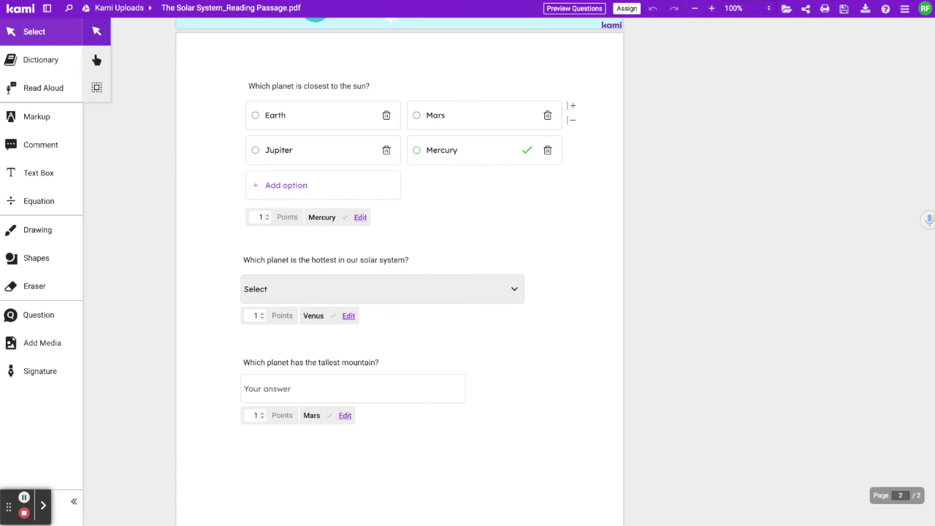